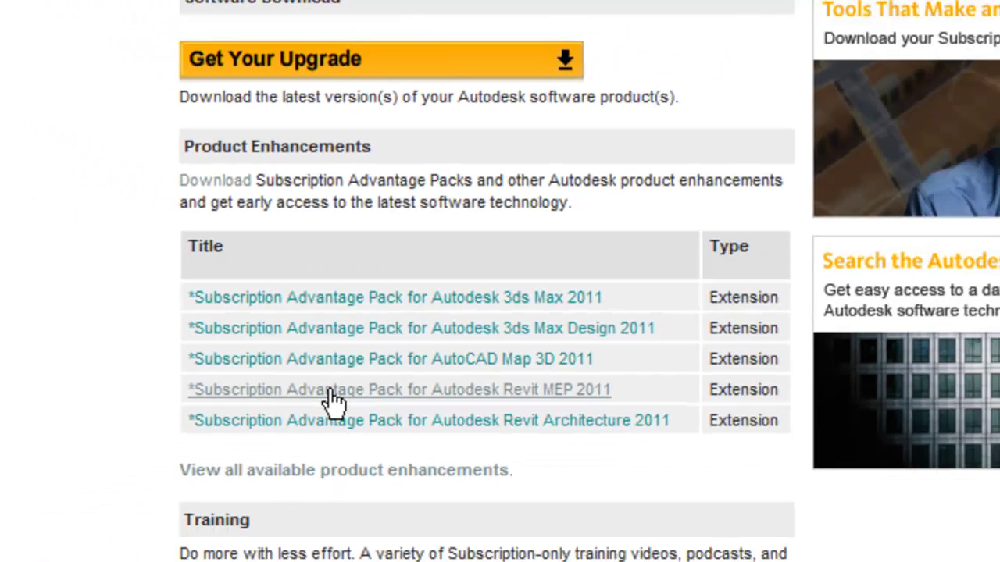
Go to the Subscription Advantage Pack for Revit MEP 2011 page and scroll through its extensions
click(250, 451)
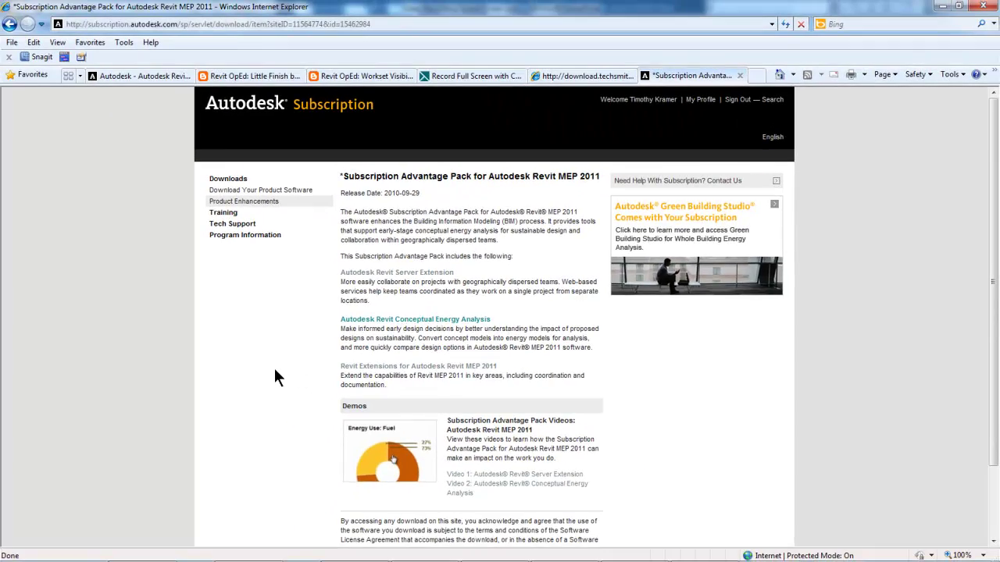
scroll(274, 377, down, 2)
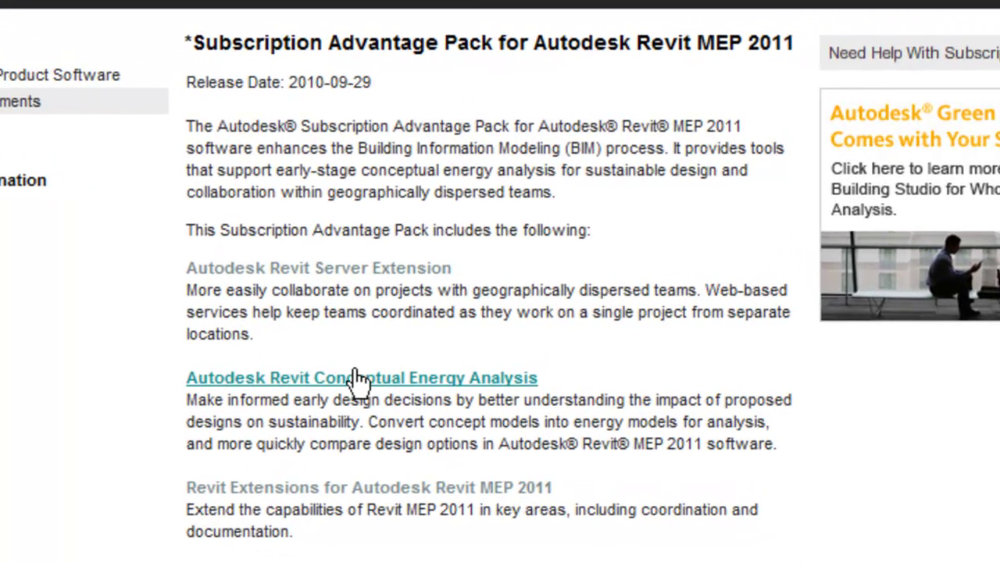
Go to the Revit Extensions for Revit MEP 2011 page and highlight its download description
click(315, 488)
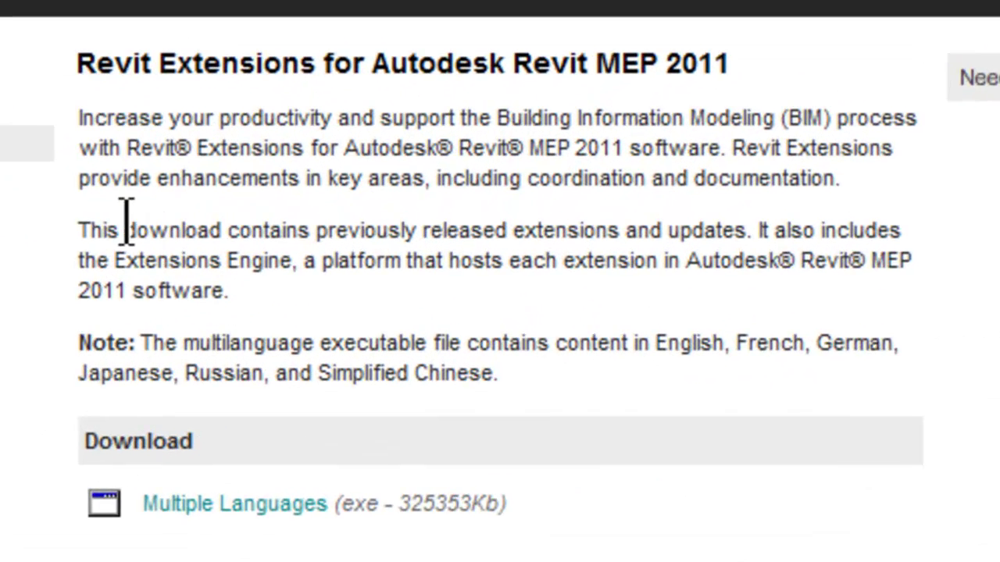
drag(57, 219, 893, 264)
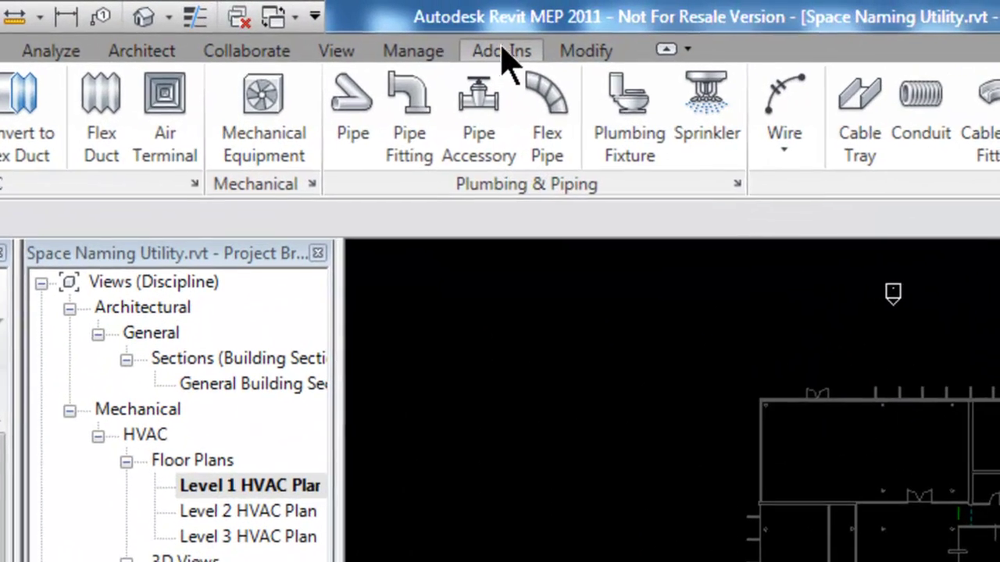
click(503, 50)
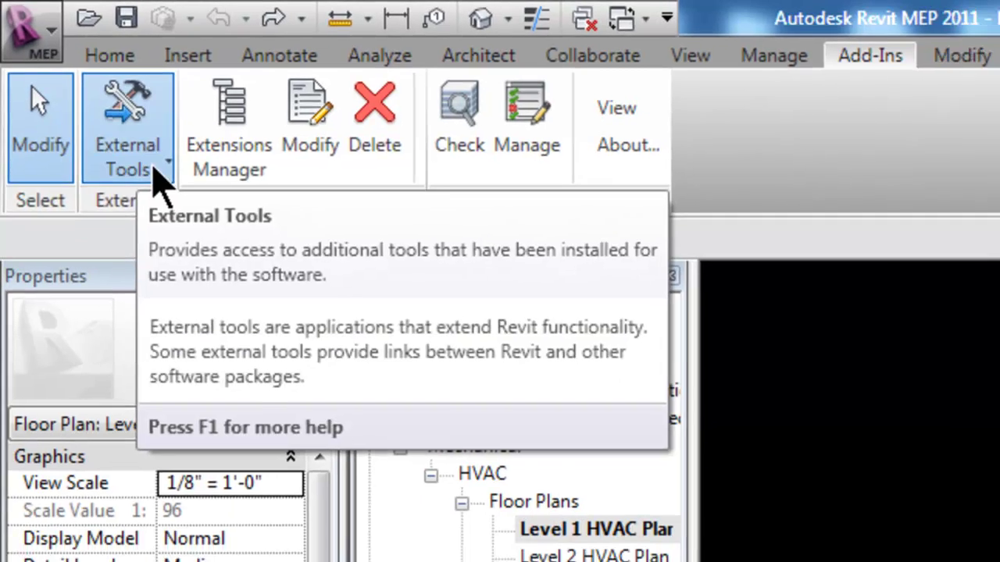
click(217, 241)
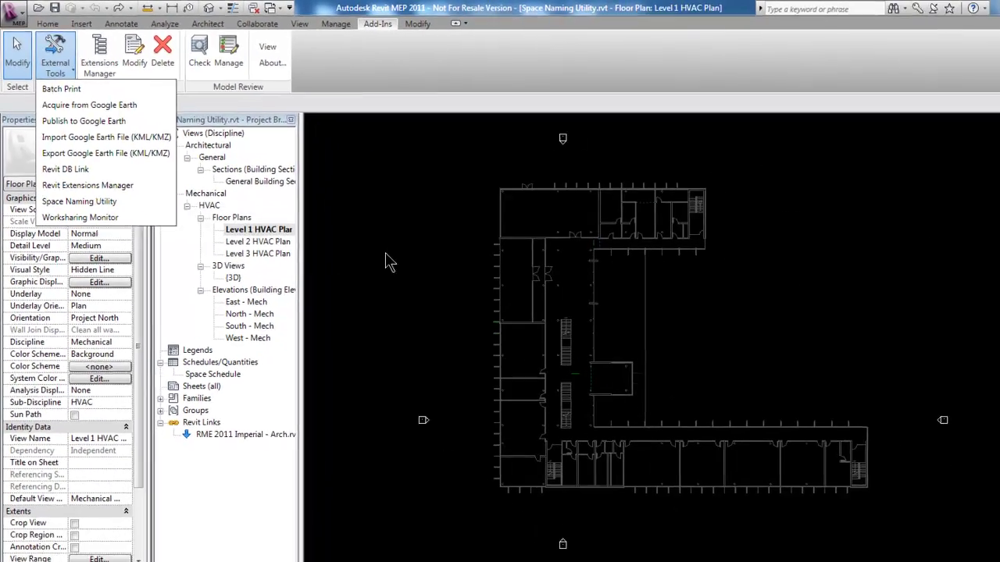
click(47, 24)
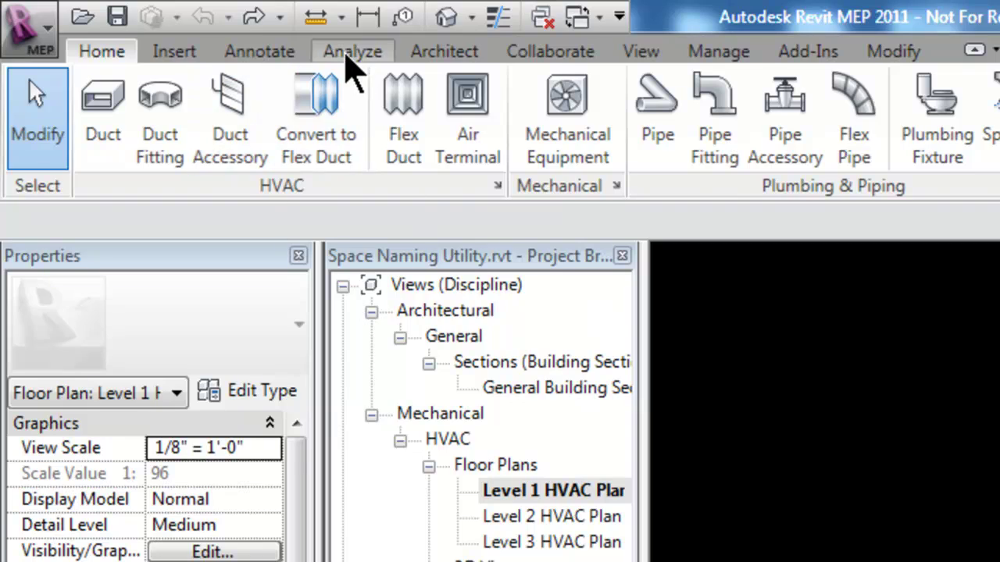
Pan the Level 1 plan and select the linked model RME 2011 Imperial - Arch.rvt
click(343, 53)
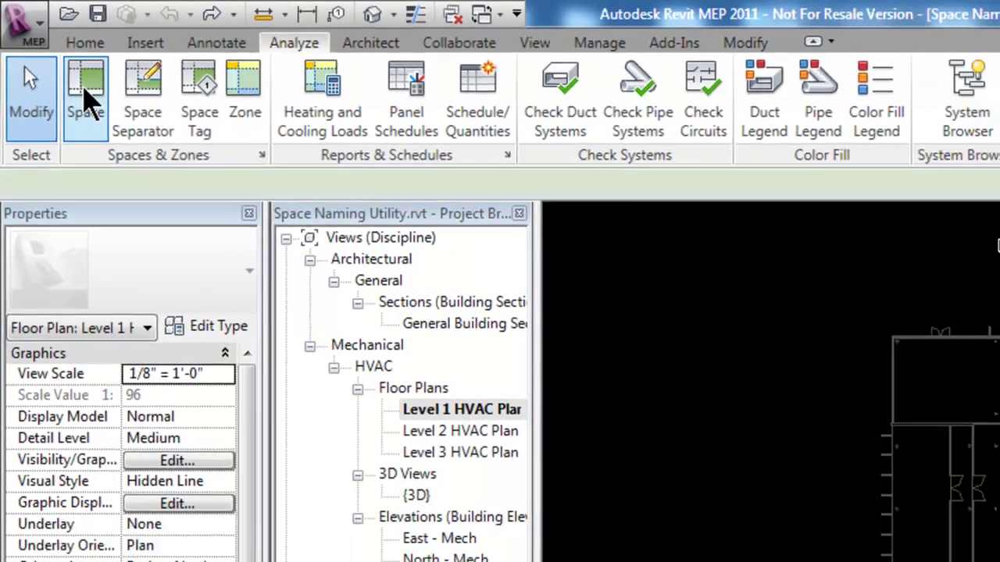
click(102, 109)
scroll(519, 209, up, 4)
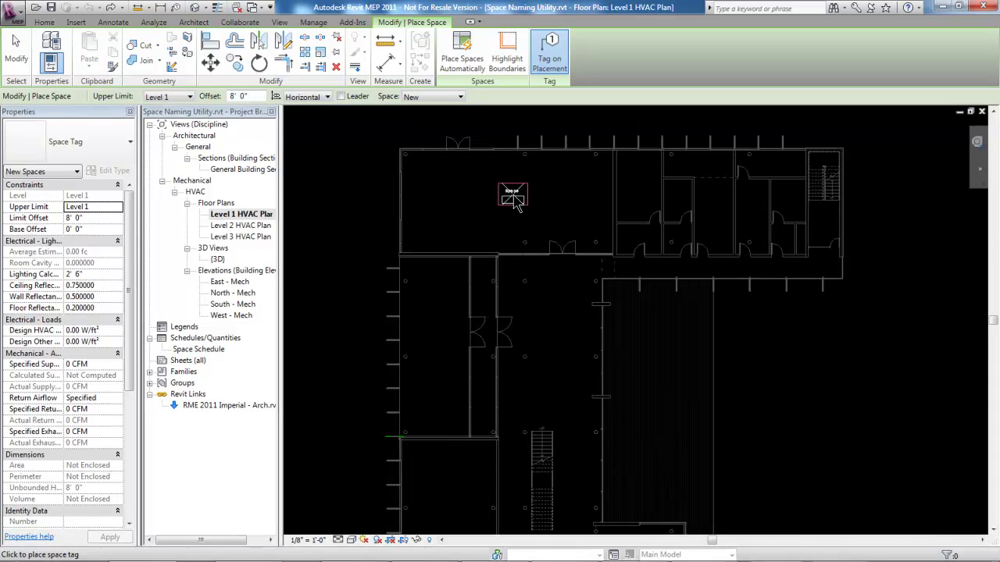
middle_drag(514, 200, 526, 252)
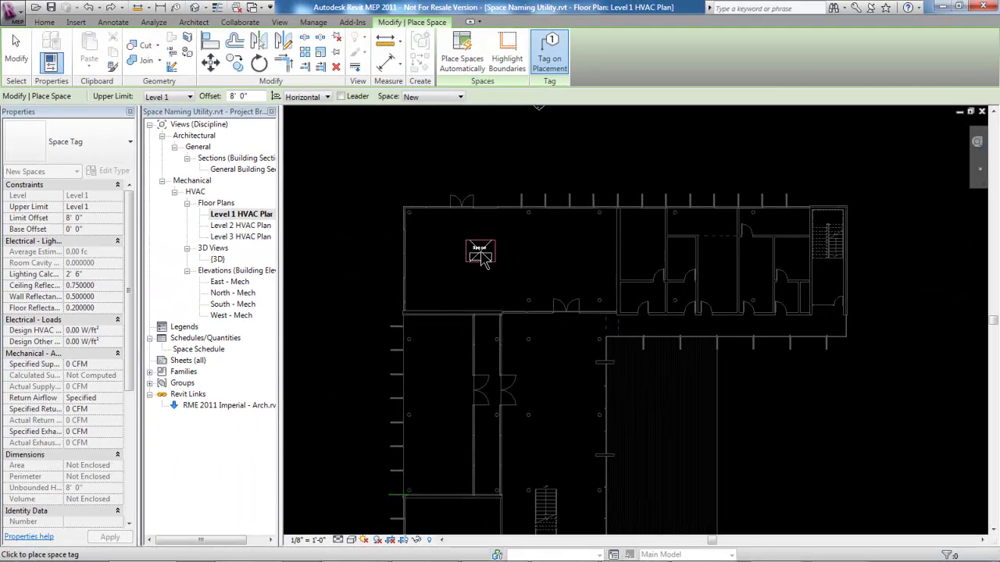
middle_drag(480, 258, 478, 199)
key(Escape)
click(396, 299)
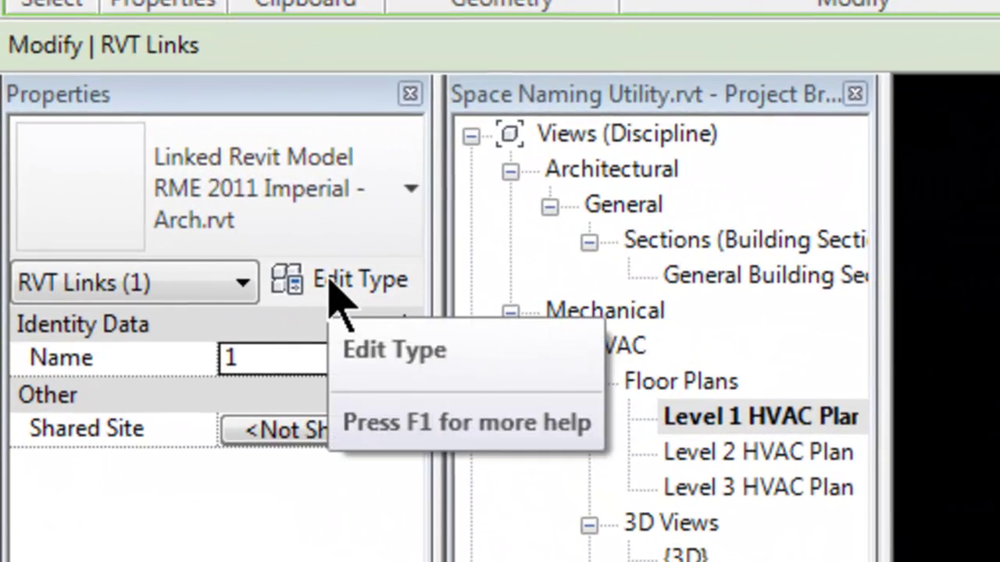
Turn on Room Bounding in the linked model's type properties, then clear the selection
click(335, 285)
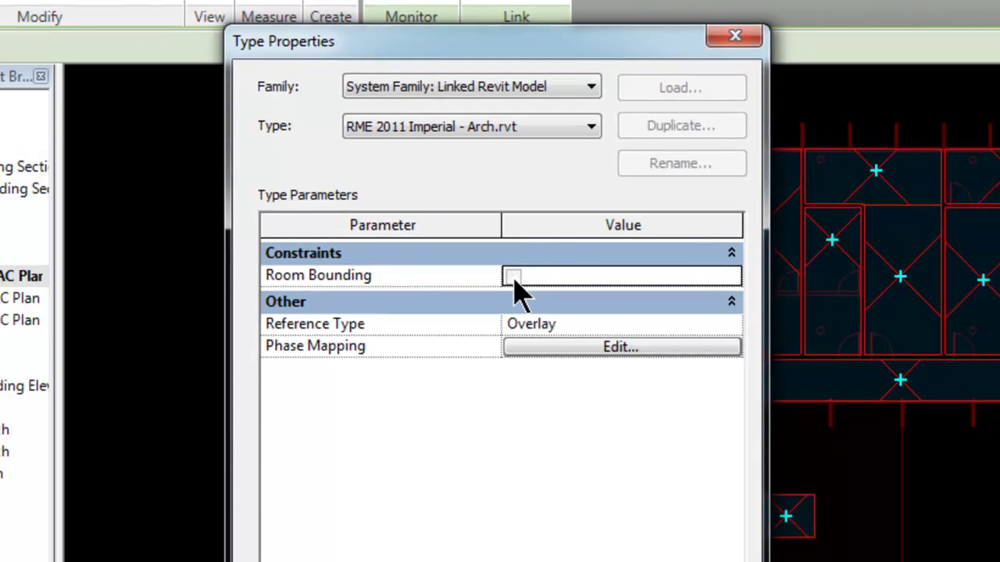
click(520, 415)
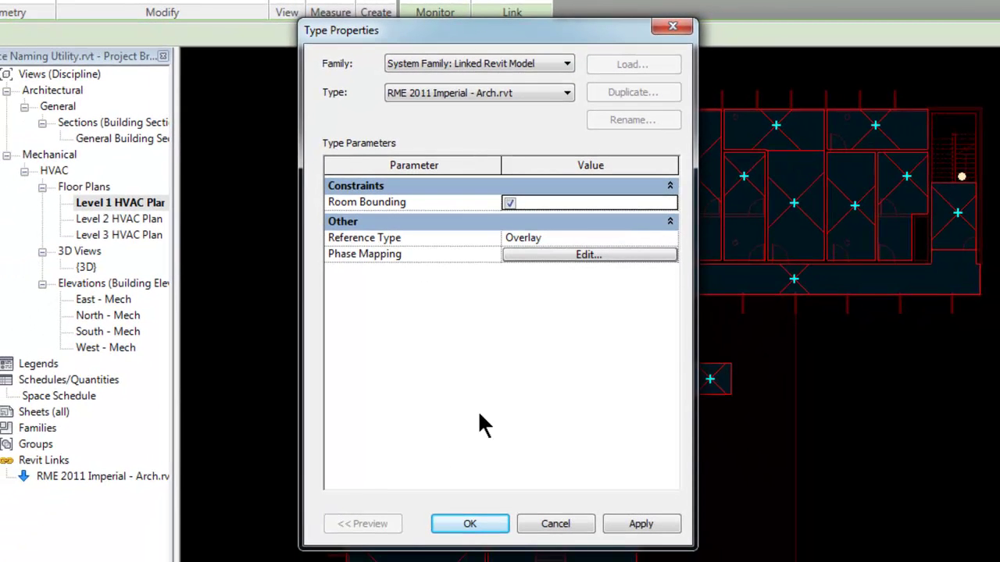
click(475, 524)
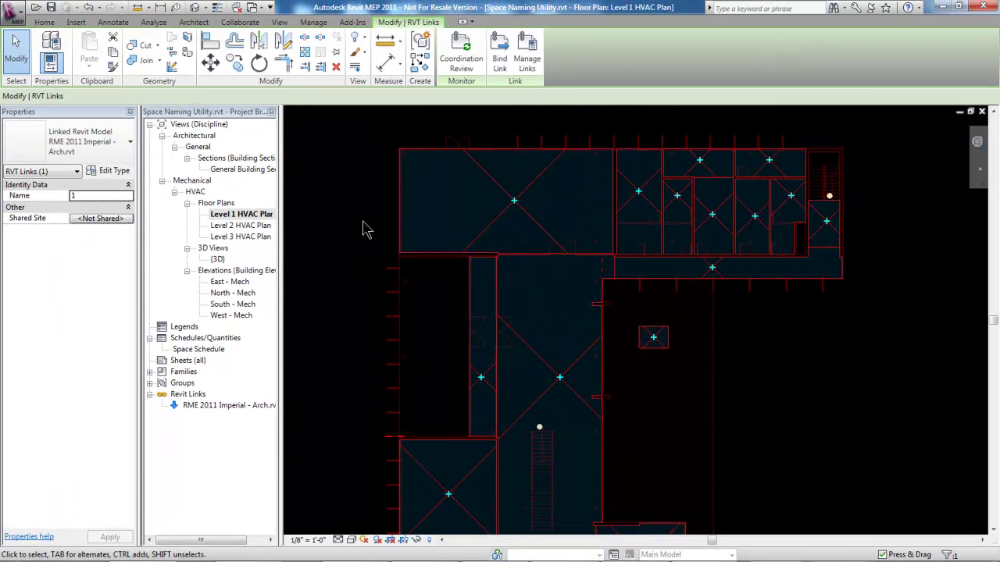
click(362, 282)
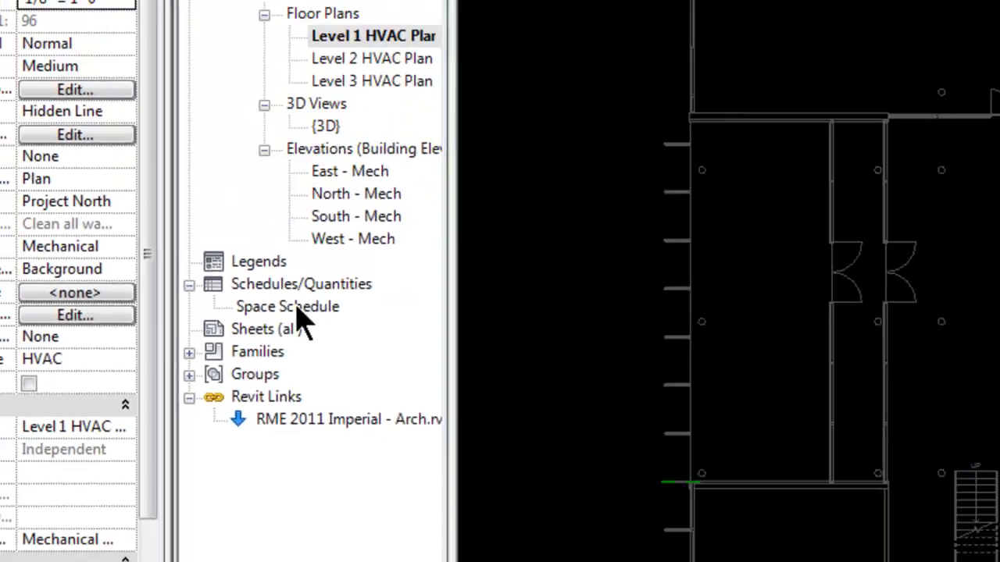
double_click(473, 229)
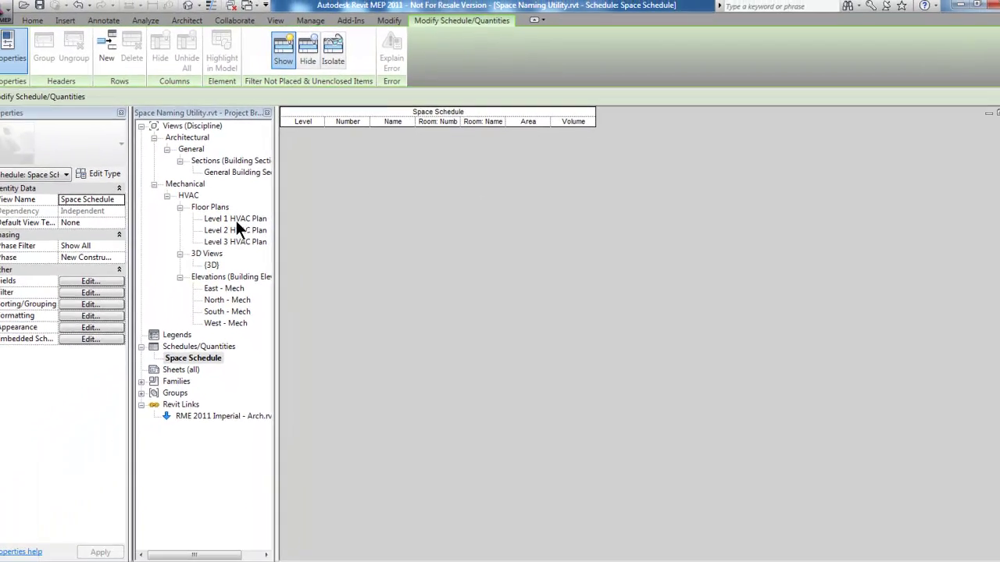
double_click(236, 219)
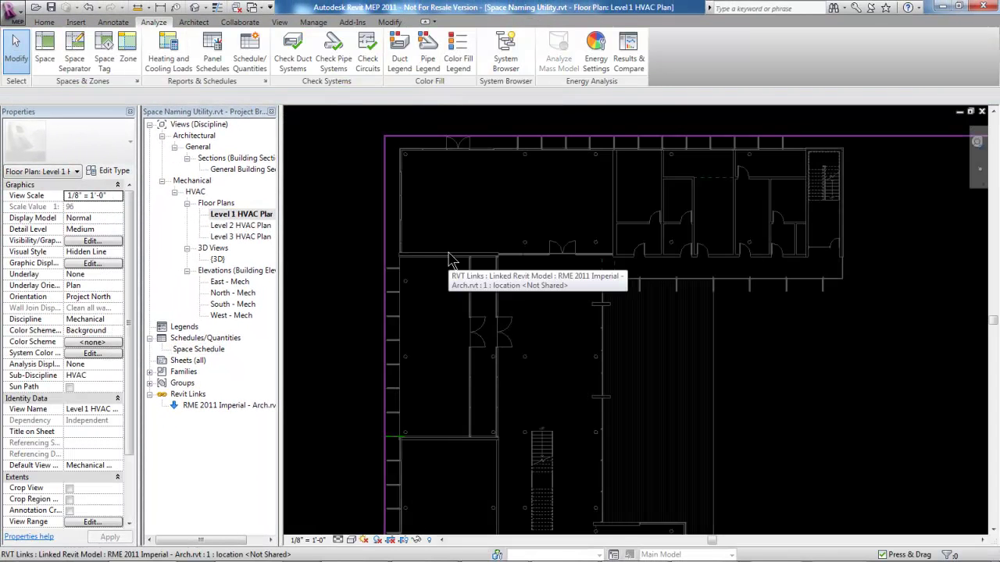
Place numbered spaces in the top-wing rooms, starting from the large top-left room
click(53, 43)
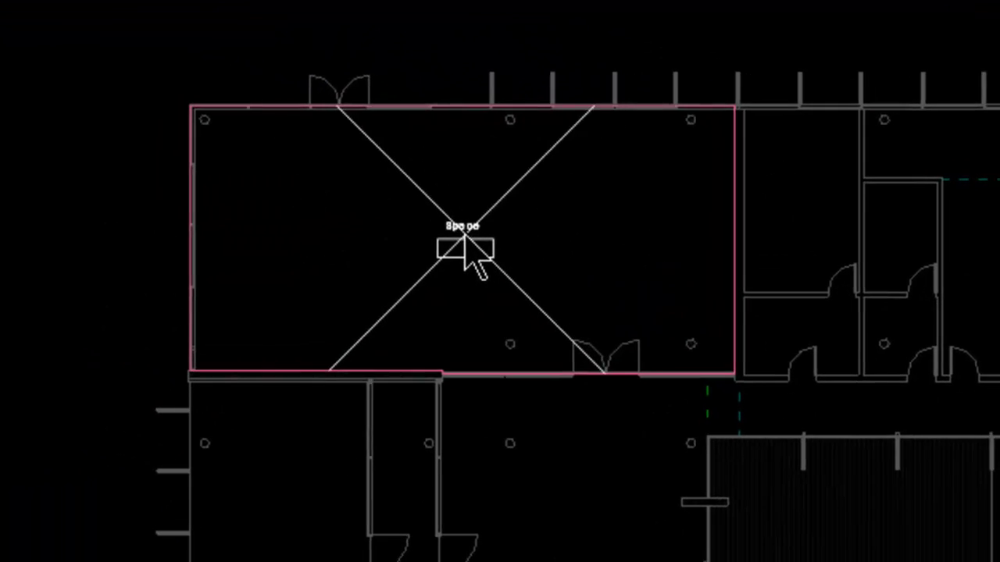
click(507, 248)
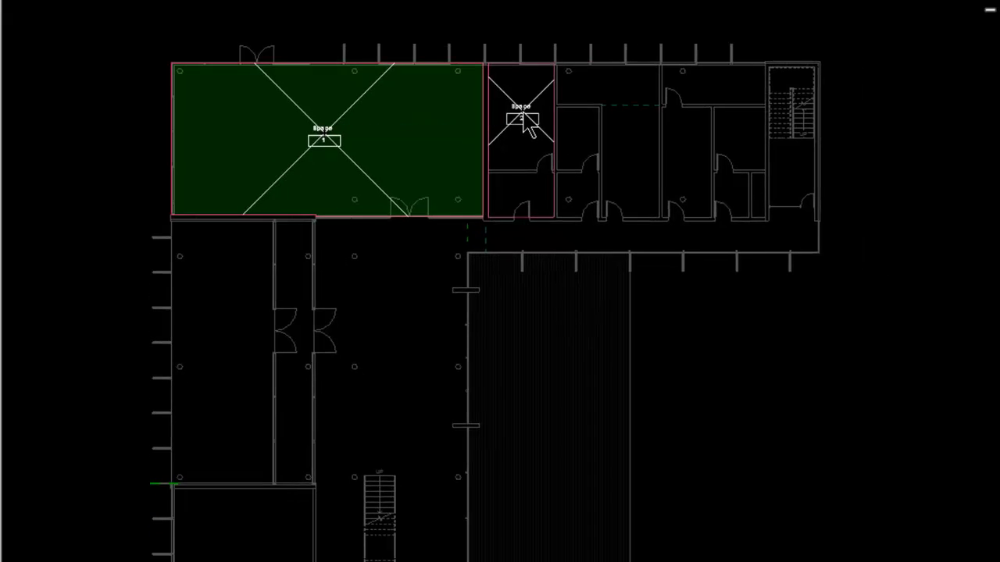
click(522, 119)
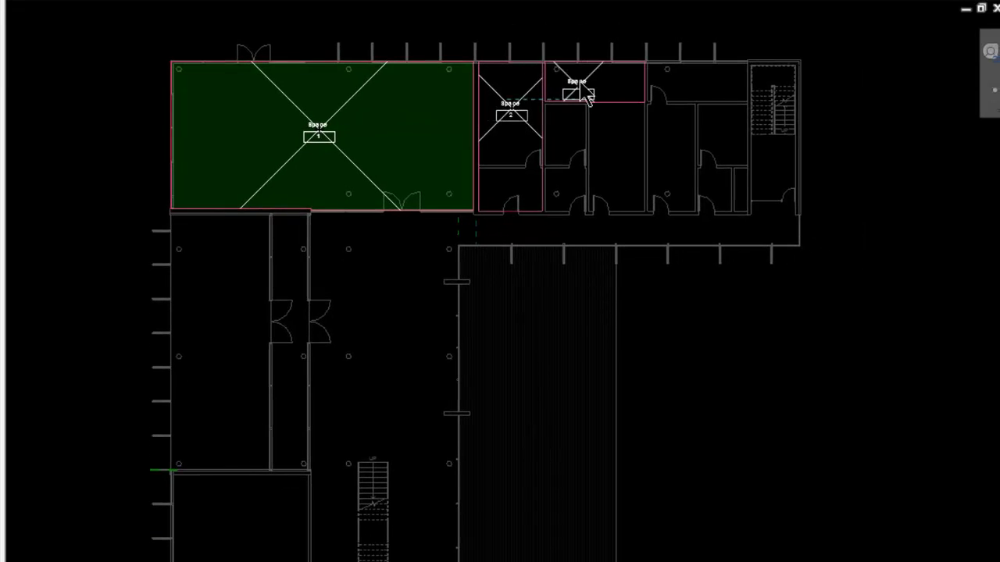
click(616, 86)
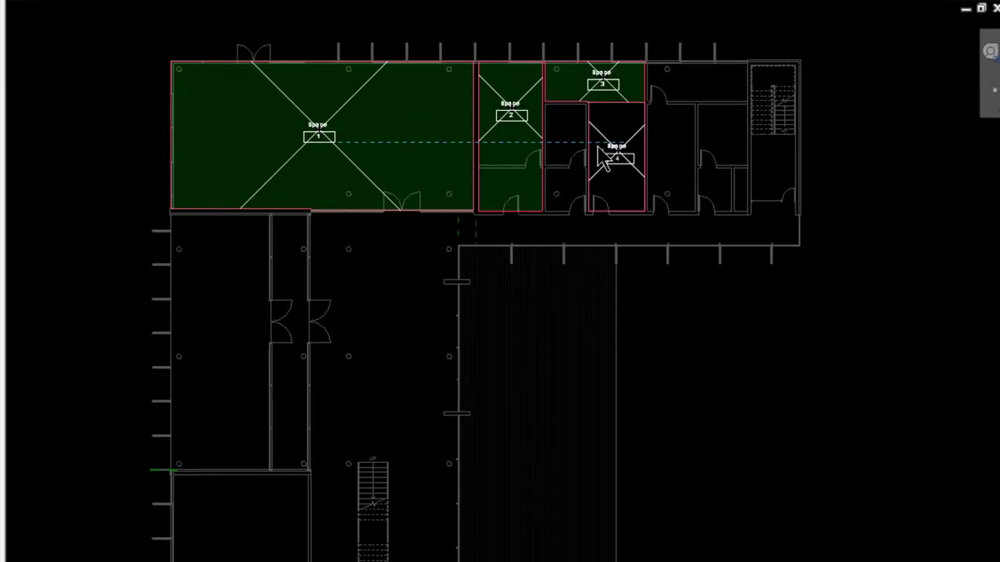
click(568, 144)
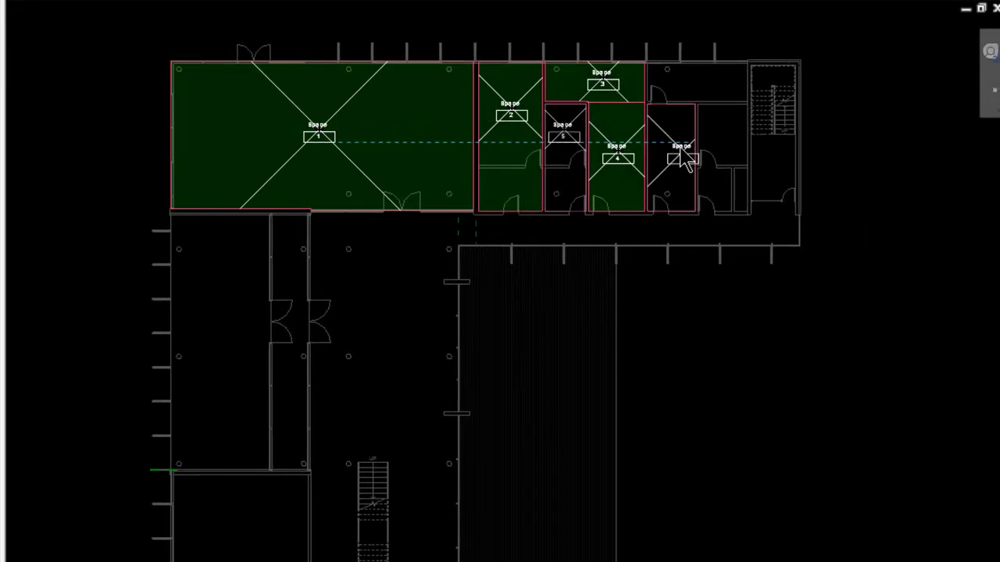
click(674, 155)
click(698, 95)
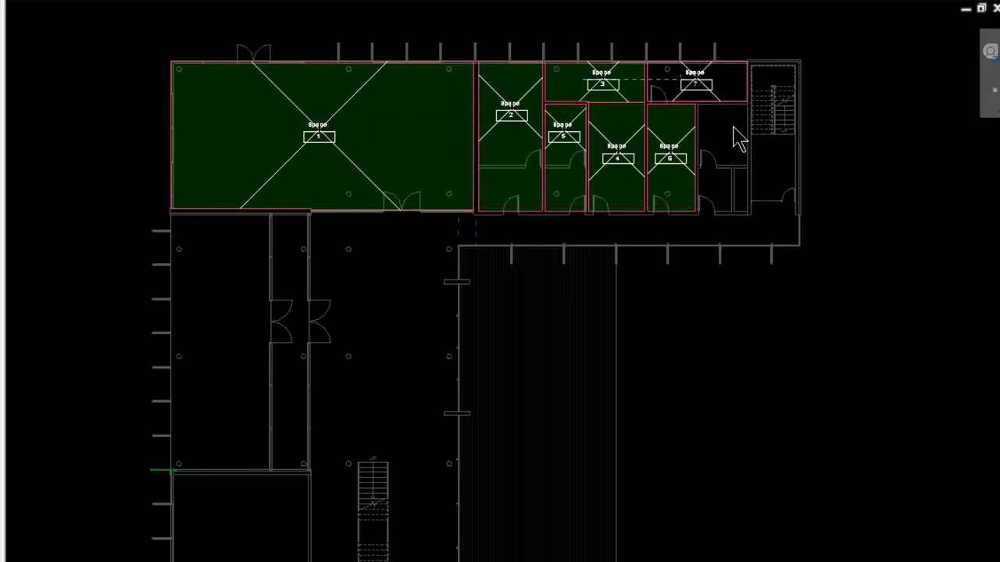
click(738, 153)
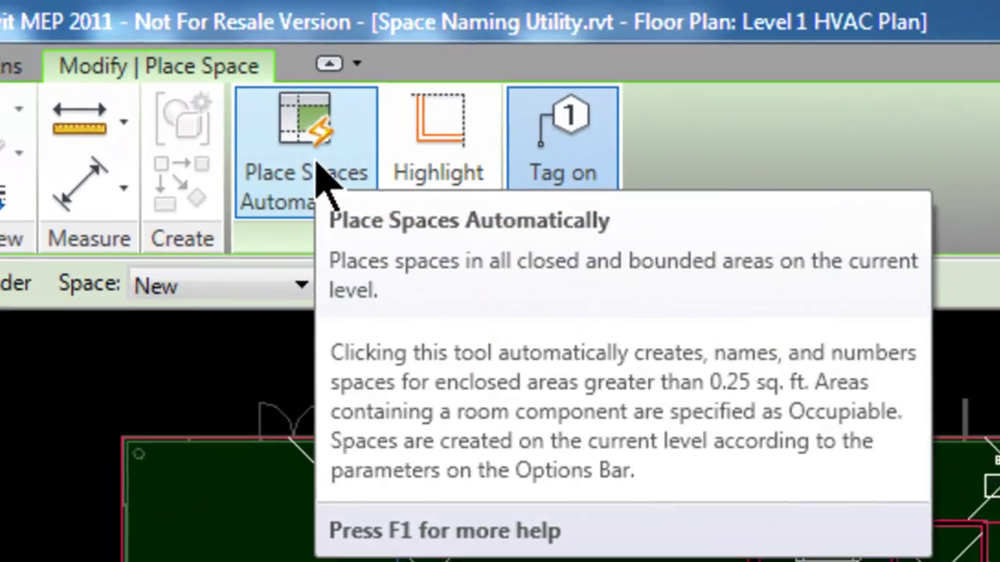
Auto-place the remaining 26 Level 1 spaces, then open the Space Schedule
click(317, 174)
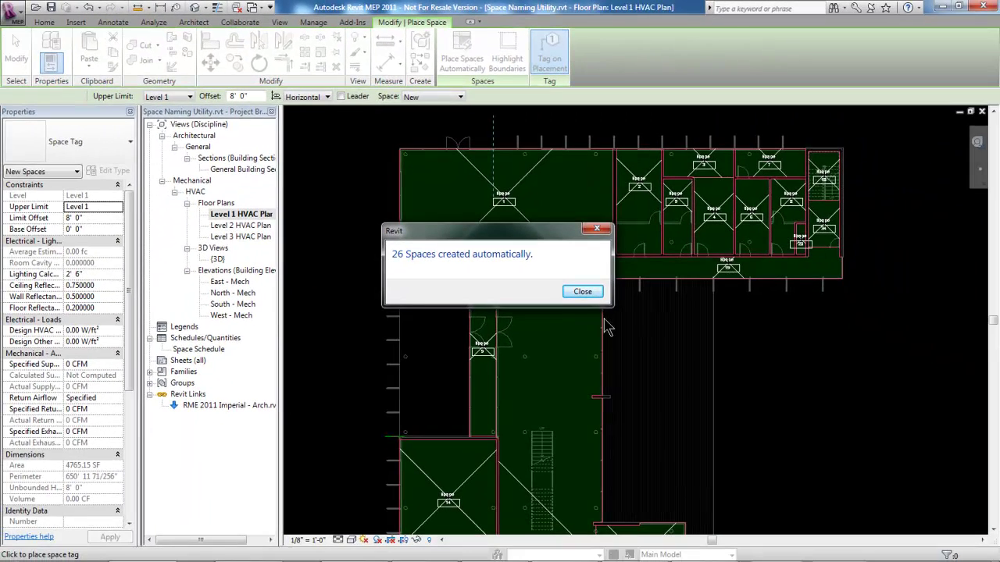
key(Escape)
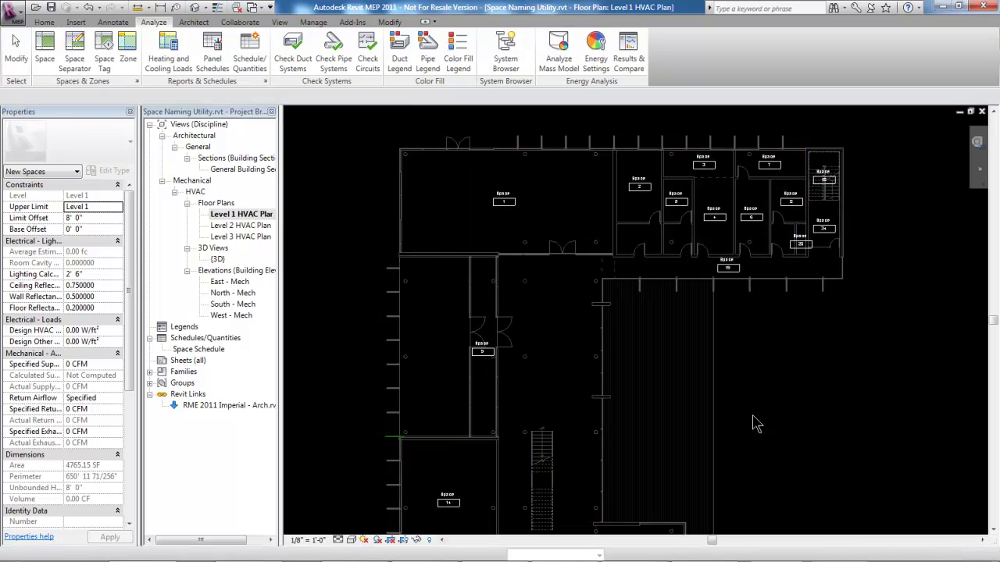
scroll(749, 415, down, 2)
middle_drag(750, 415, 509, 196)
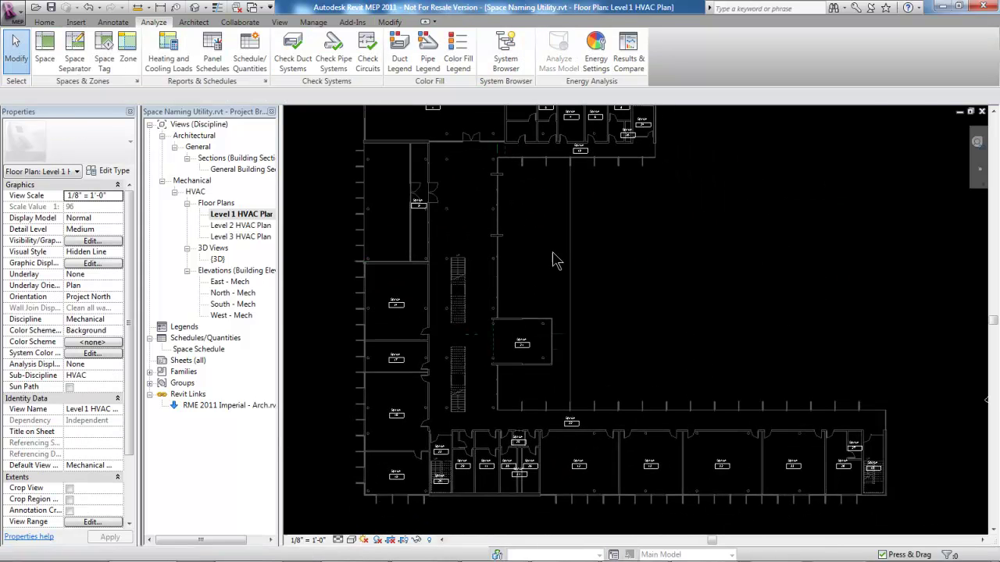
double_click(198, 349)
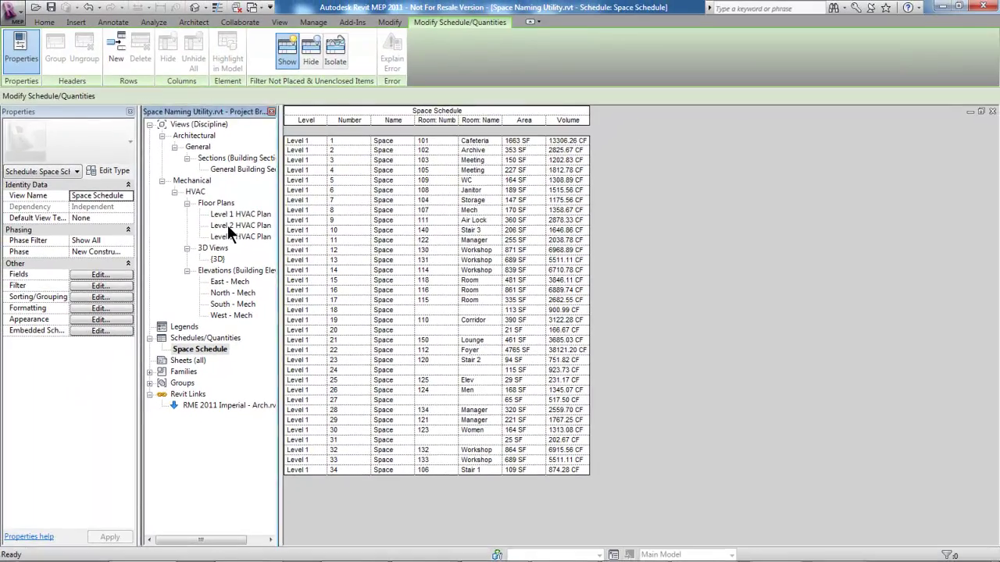
Switch to the Level 2 HVAC Plan, auto-place its 38 spaces, and zoom in
double_click(232, 215)
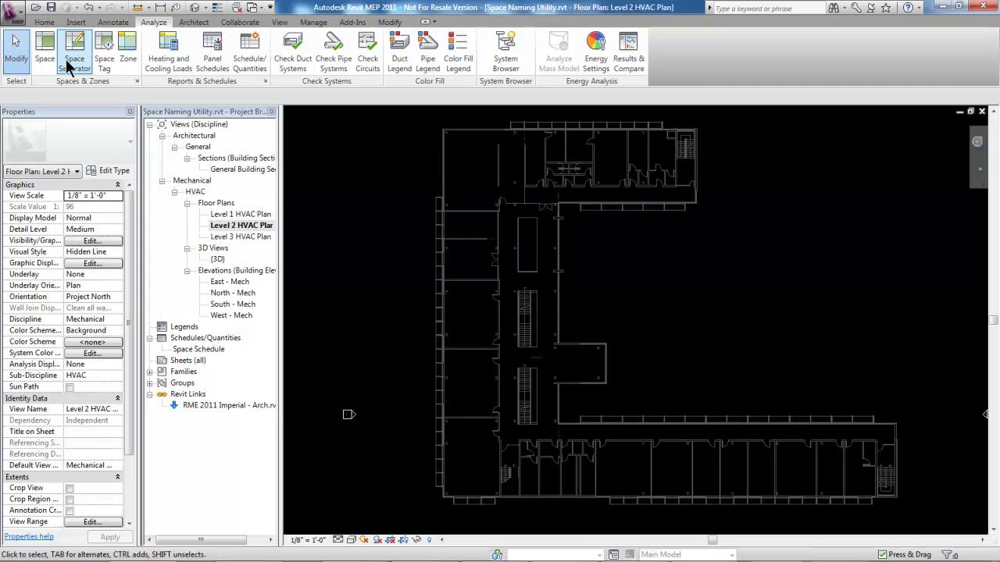
click(44, 56)
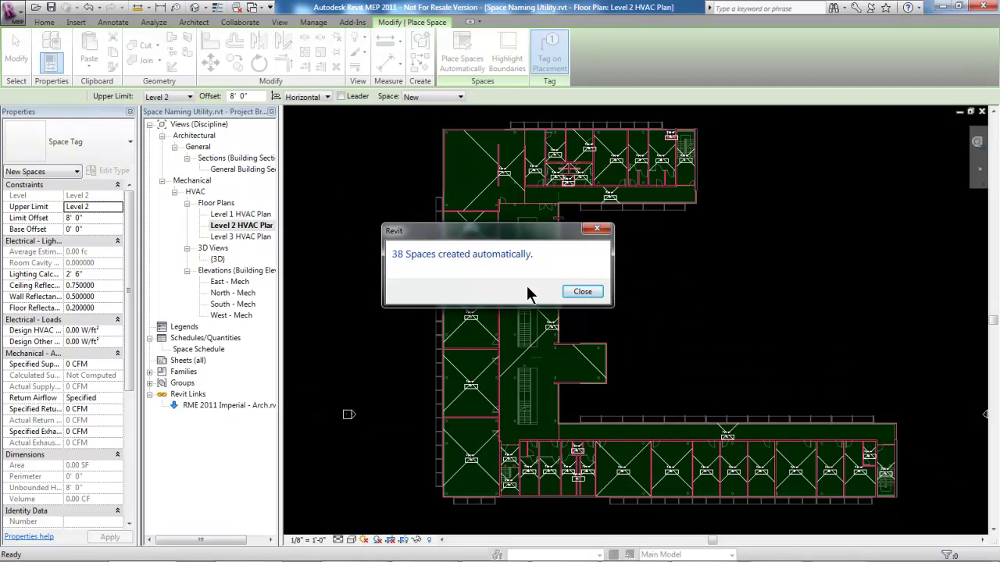
click(582, 292)
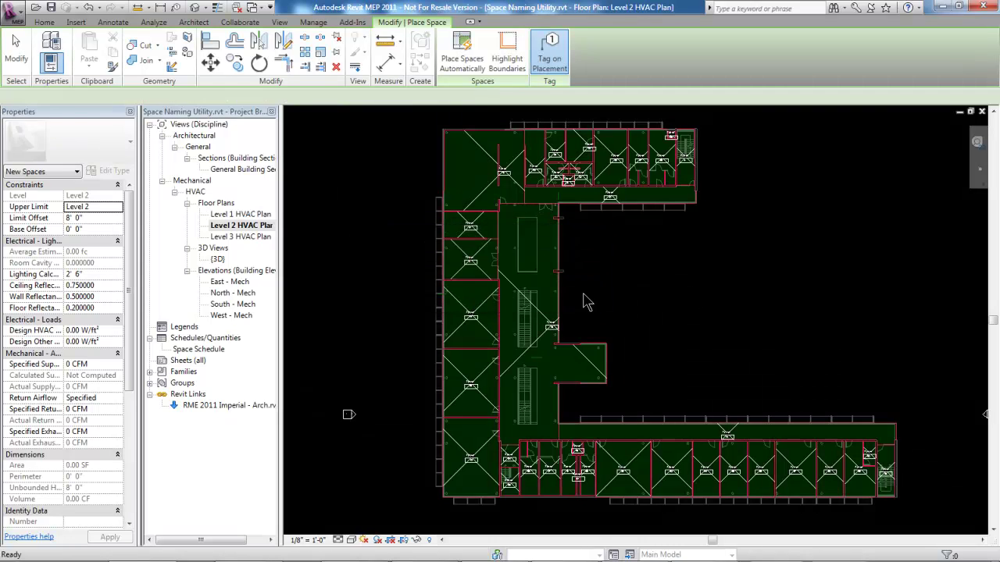
key(Escape)
scroll(472, 320, up, 3)
scroll(472, 321, up, 4)
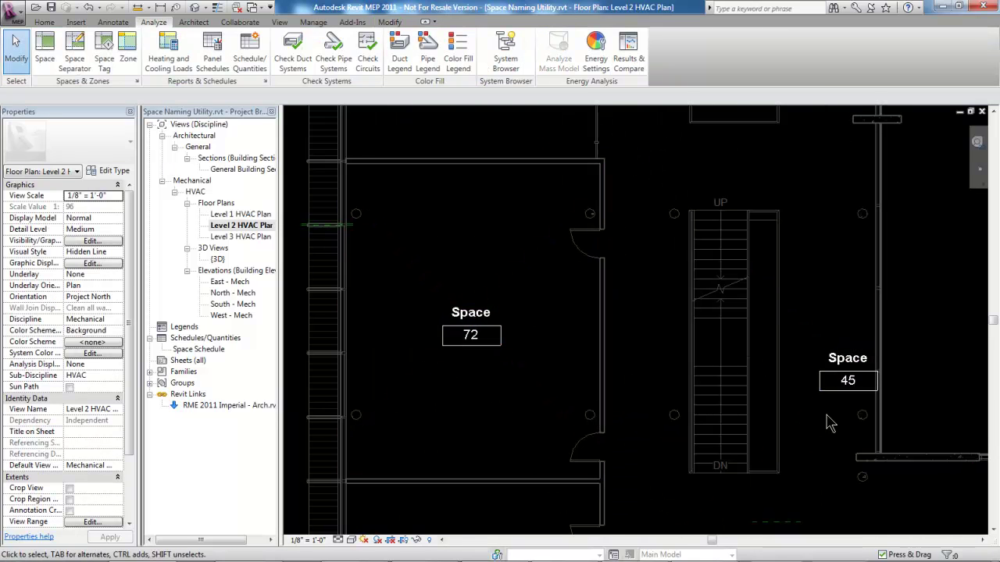
Open the Space Schedule and scroll down to the Level 2 rows, all named Space
double_click(204, 349)
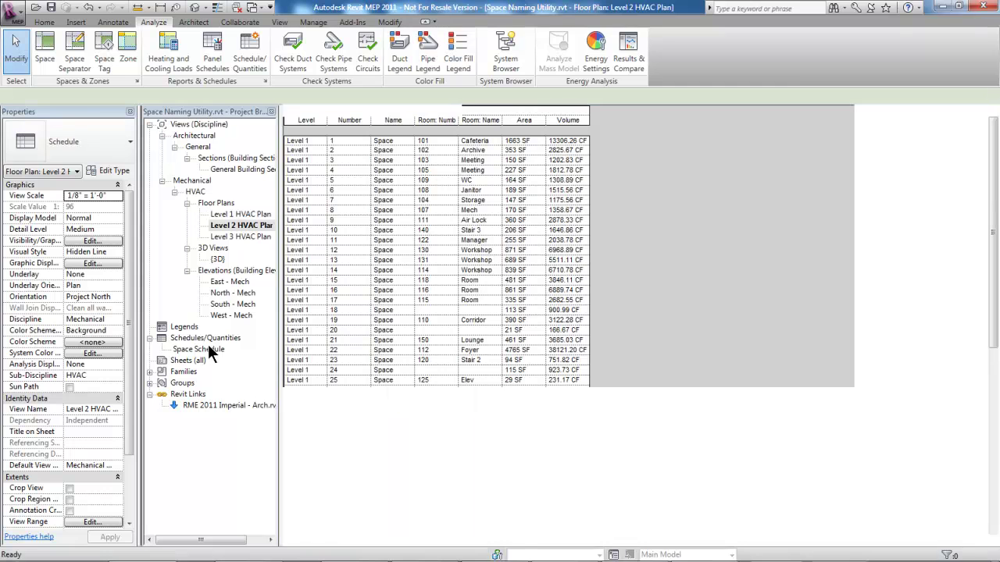
scroll(616, 461, down, 10)
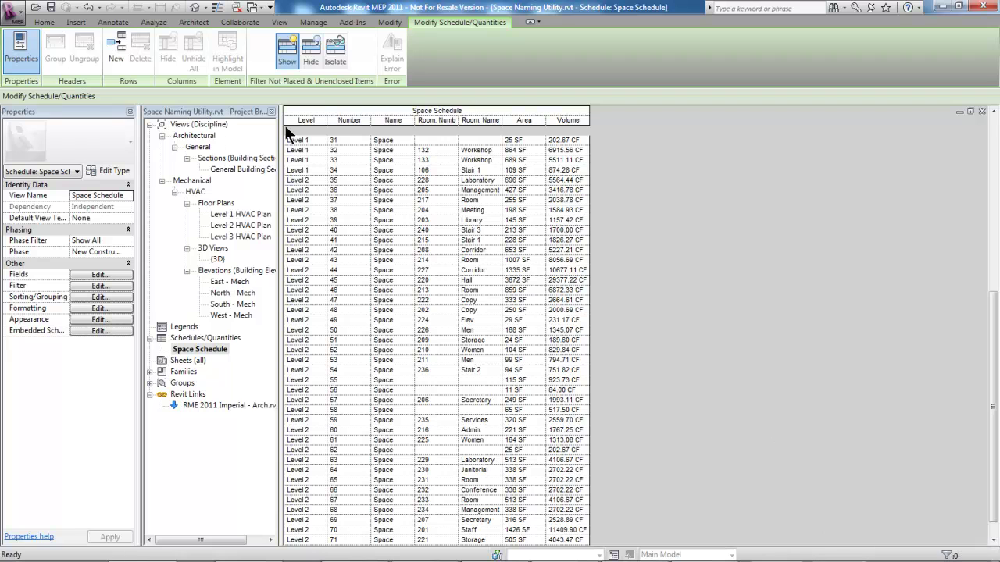
Tile the Space Schedule beside the Level 1 HVAC plan, closing Level 2, and resize both
click(279, 22)
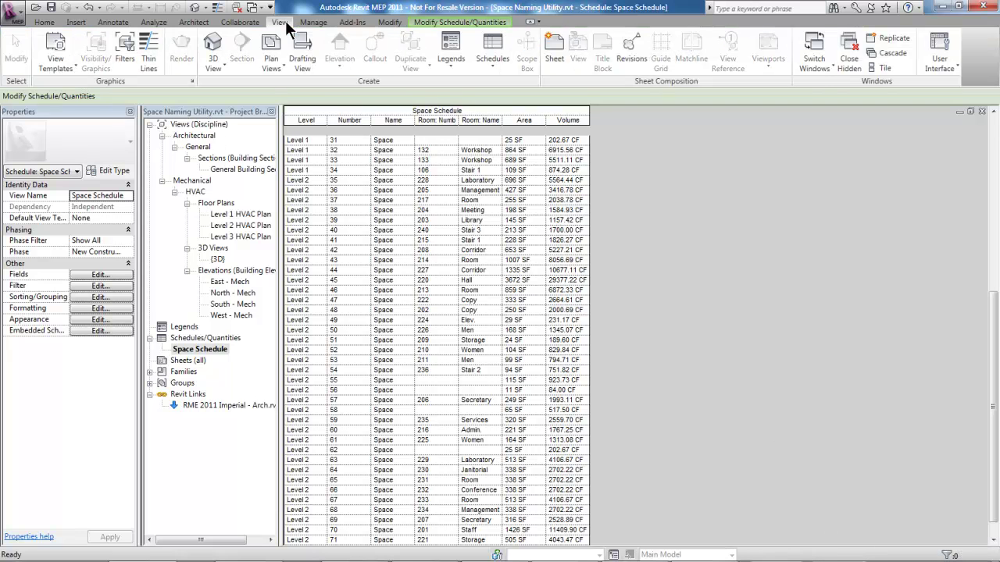
click(884, 68)
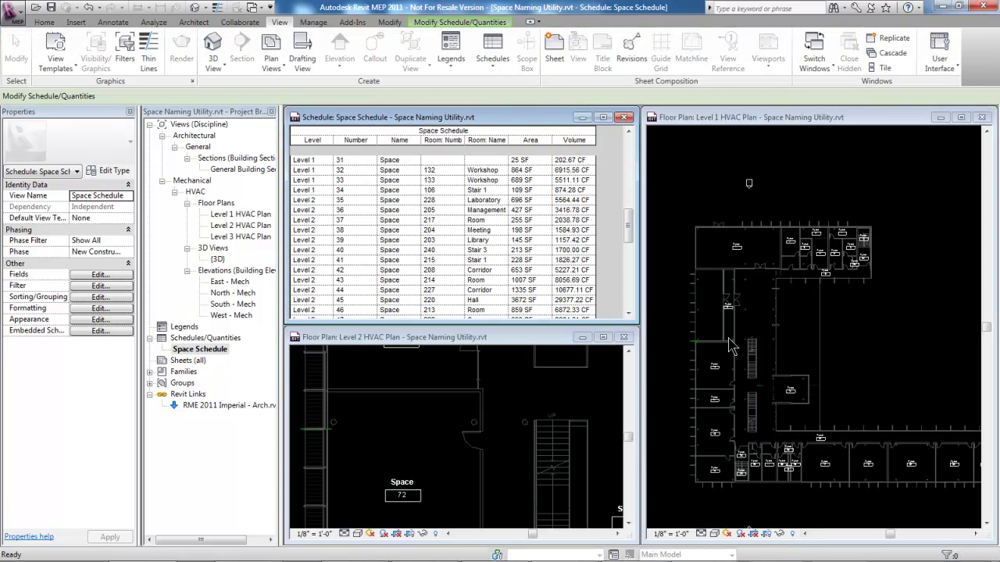
click(624, 338)
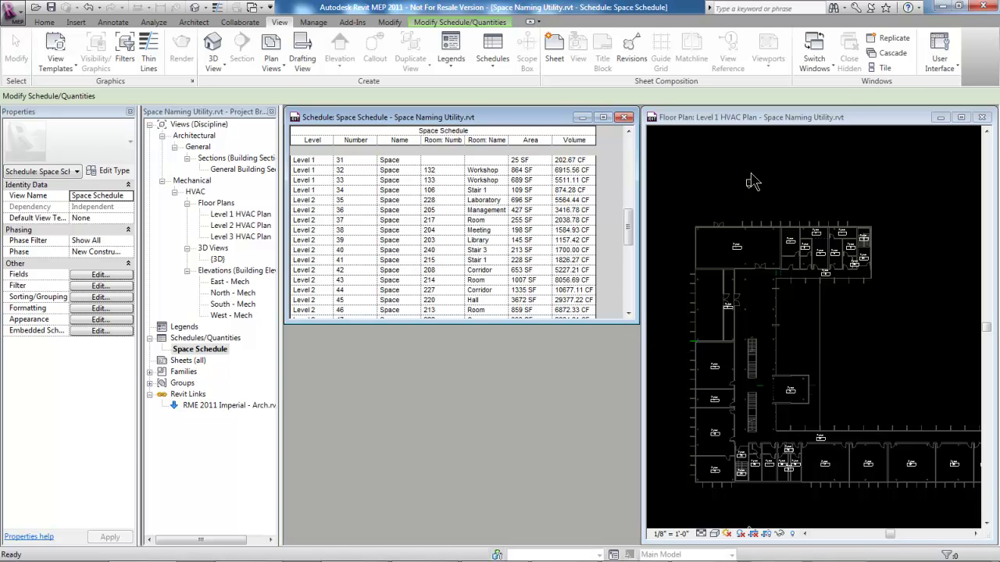
click(886, 69)
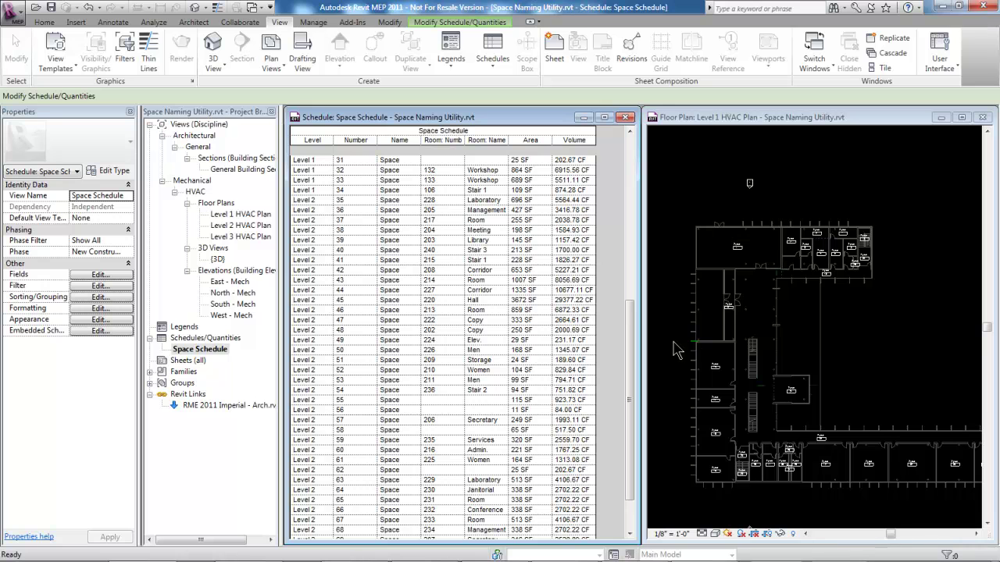
drag(639, 343, 563, 348)
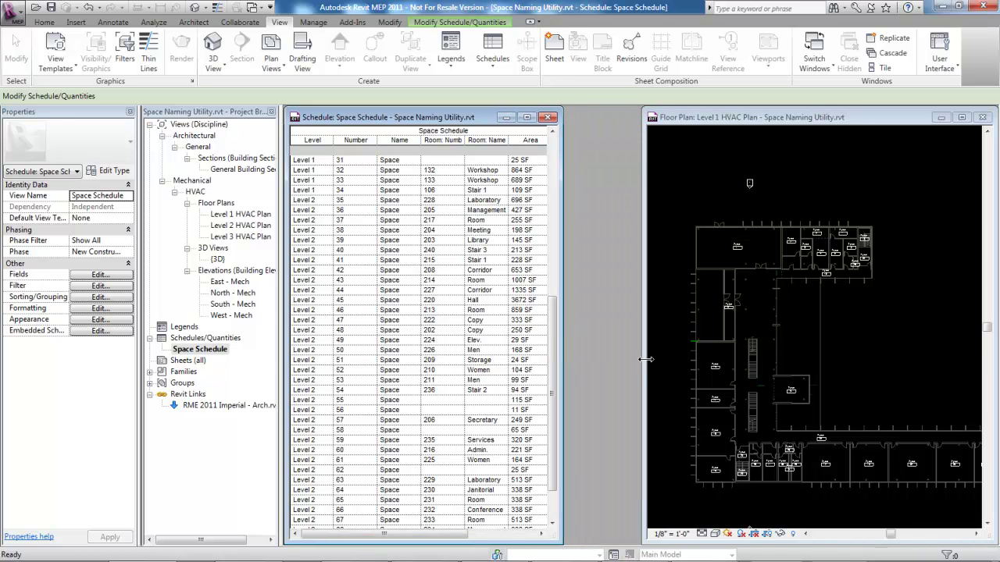
drag(645, 360, 564, 363)
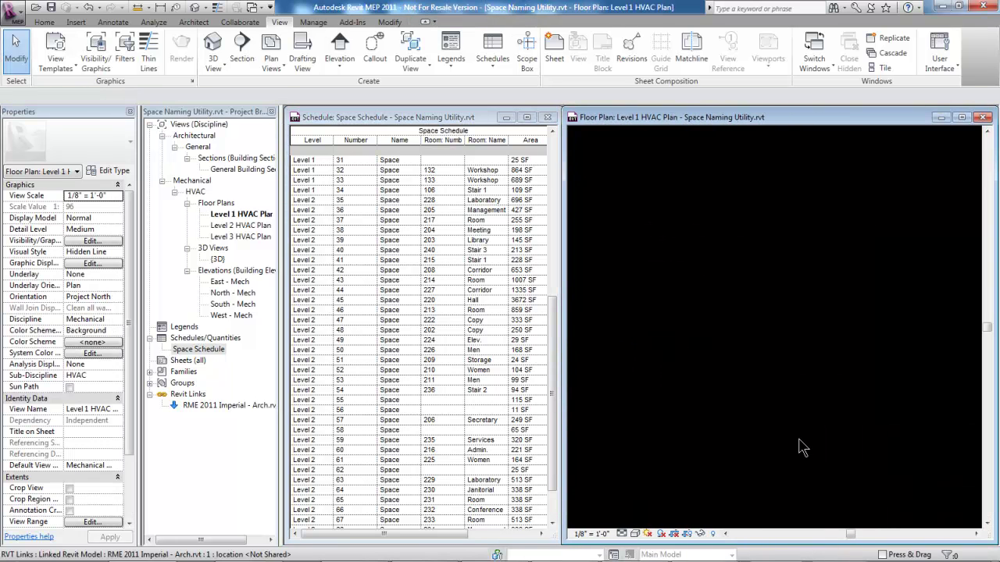
scroll(662, 248, up, 3)
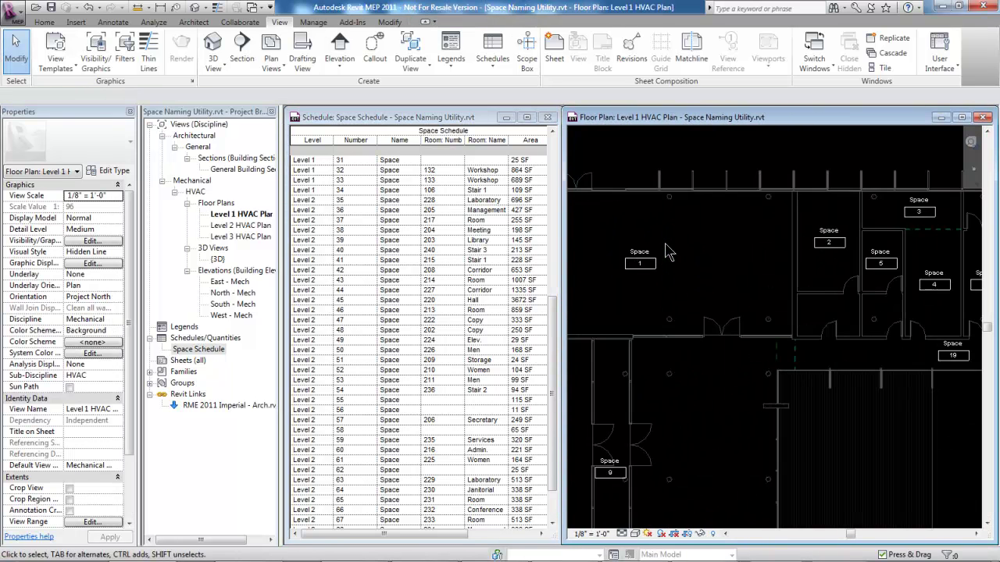
middle_drag(625, 258, 686, 328)
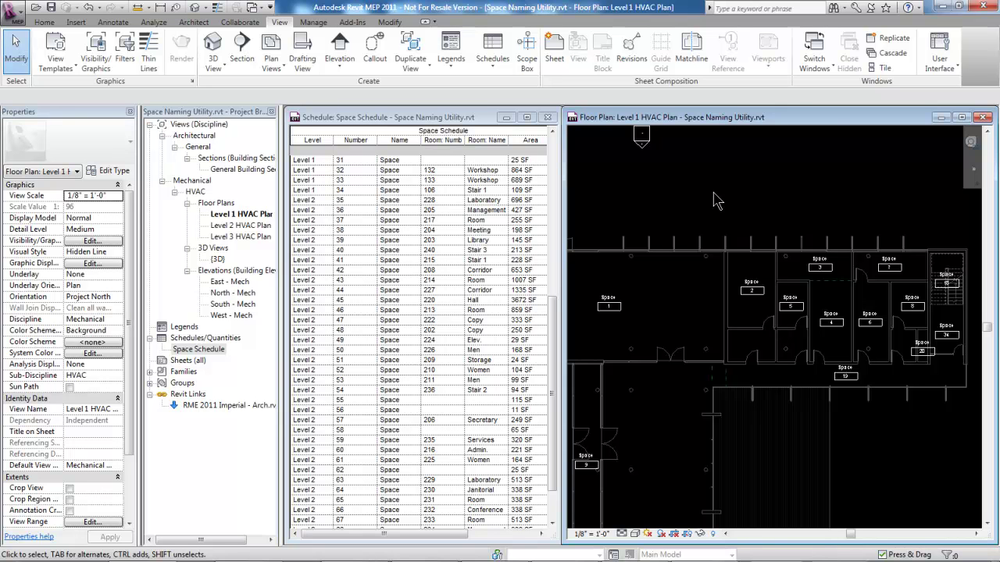
click(352, 23)
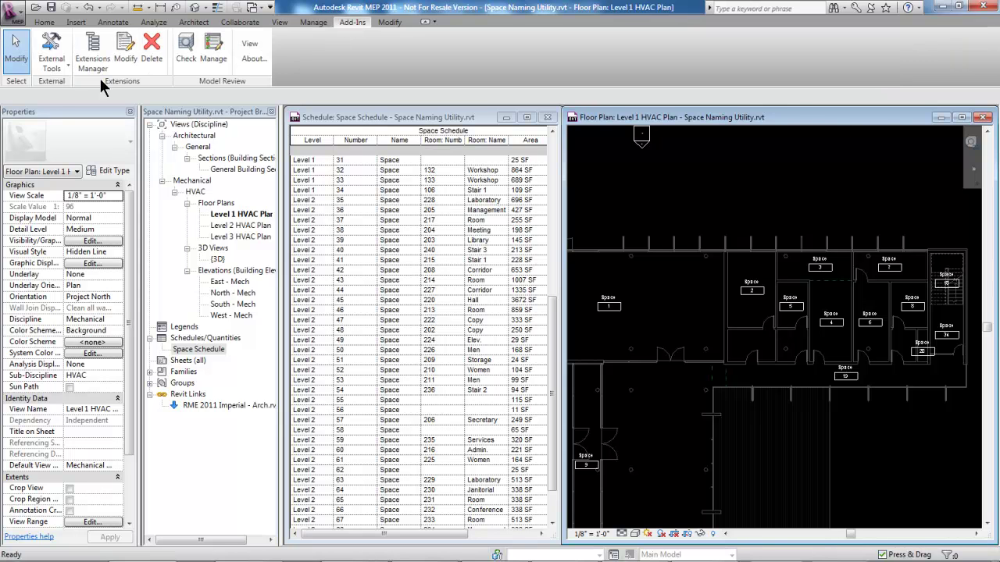
Launch the Space Naming Utility from the External Tools list
click(64, 68)
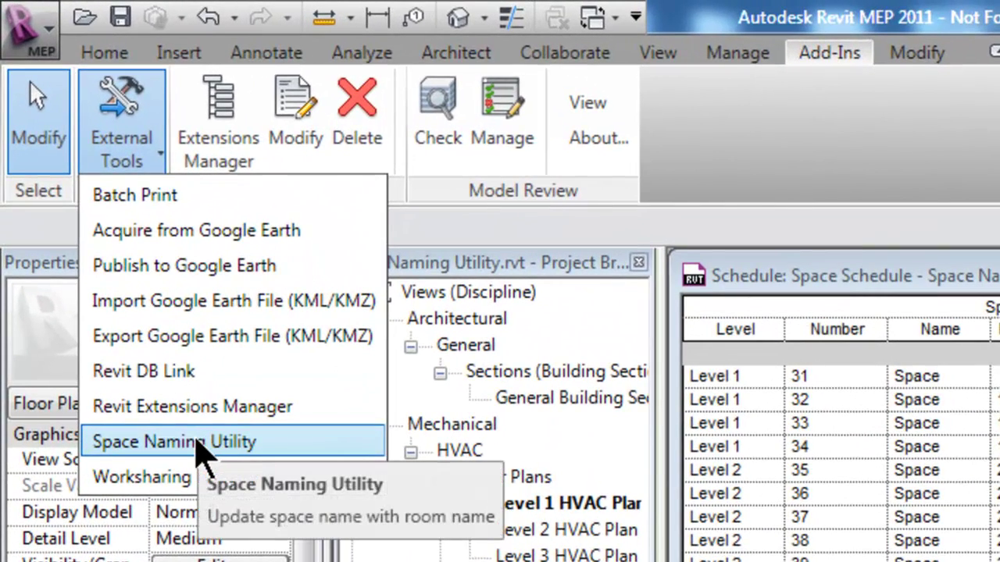
click(196, 443)
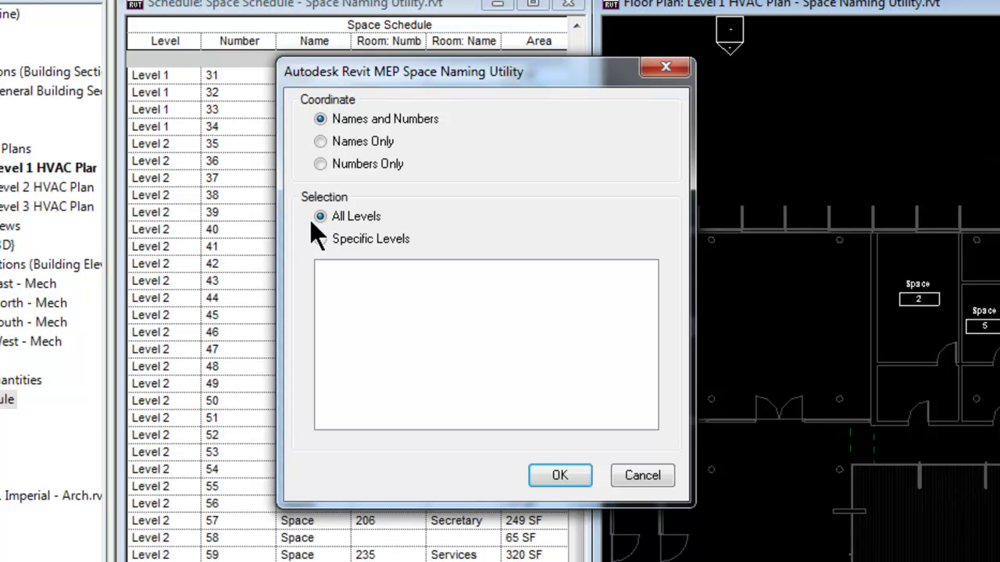
Apply room names and numbers to spaces on All Levels, keeping both Names and Numbers
click(321, 239)
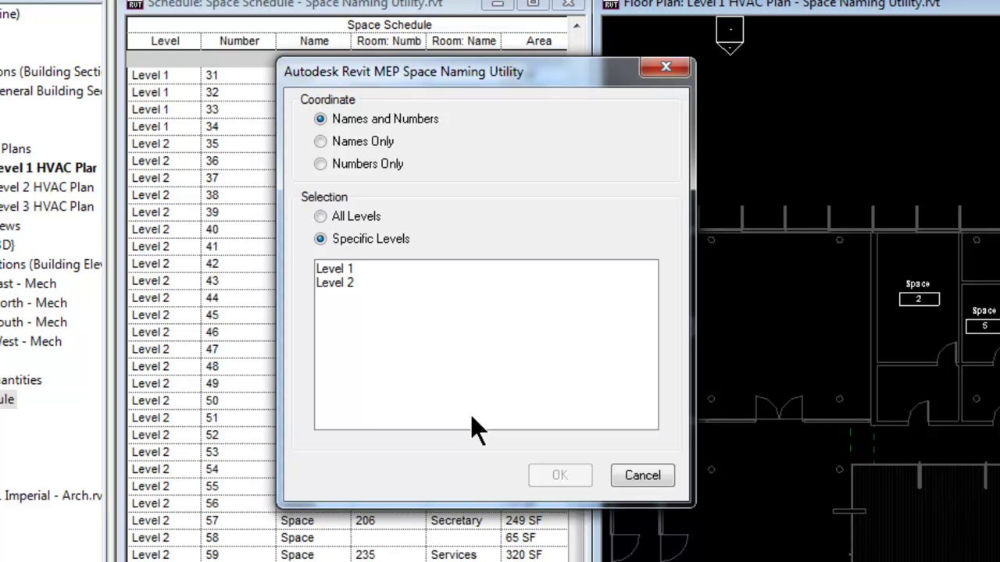
click(321, 216)
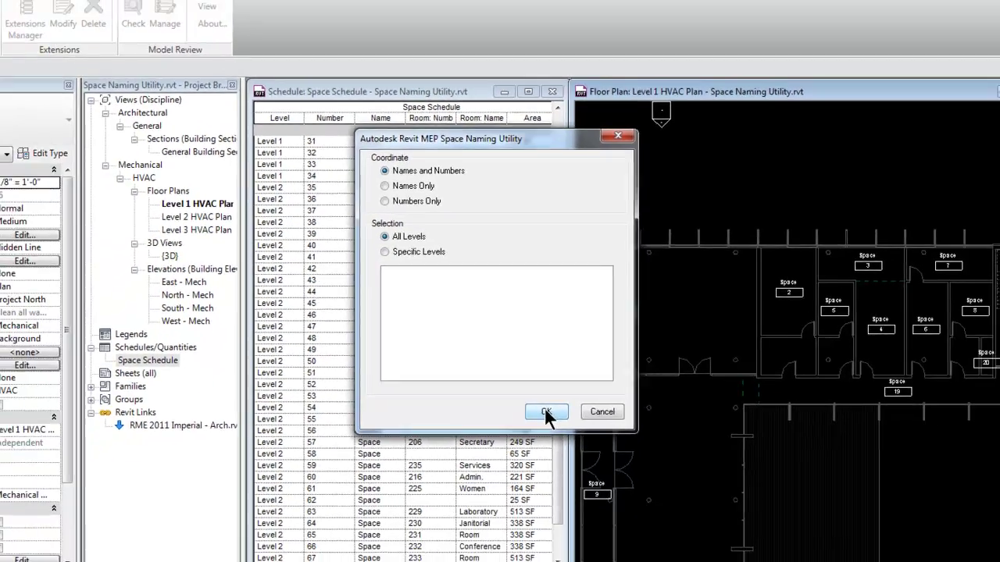
click(547, 414)
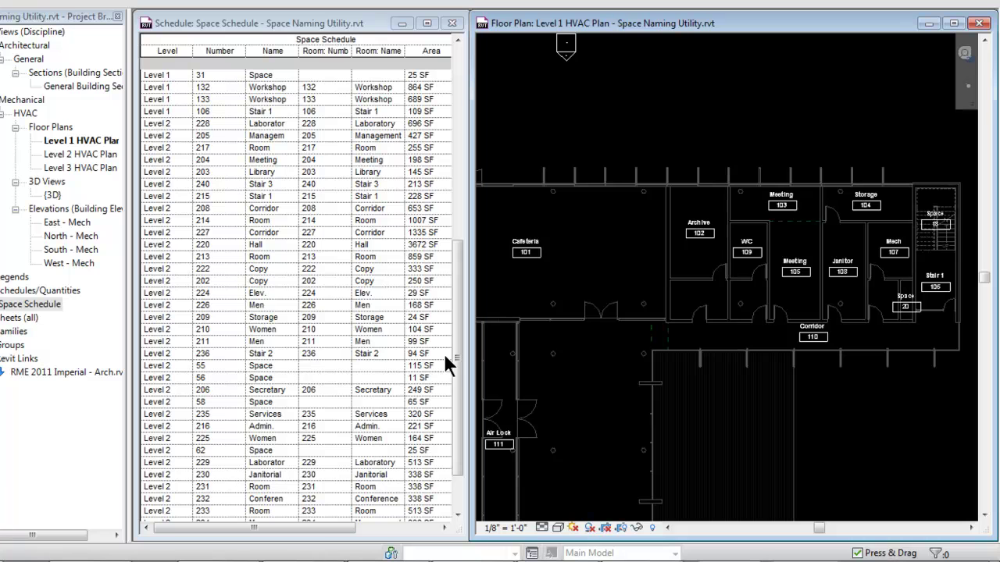
Scroll the space schedule back to the top to review the updated names and numbers
click(461, 297)
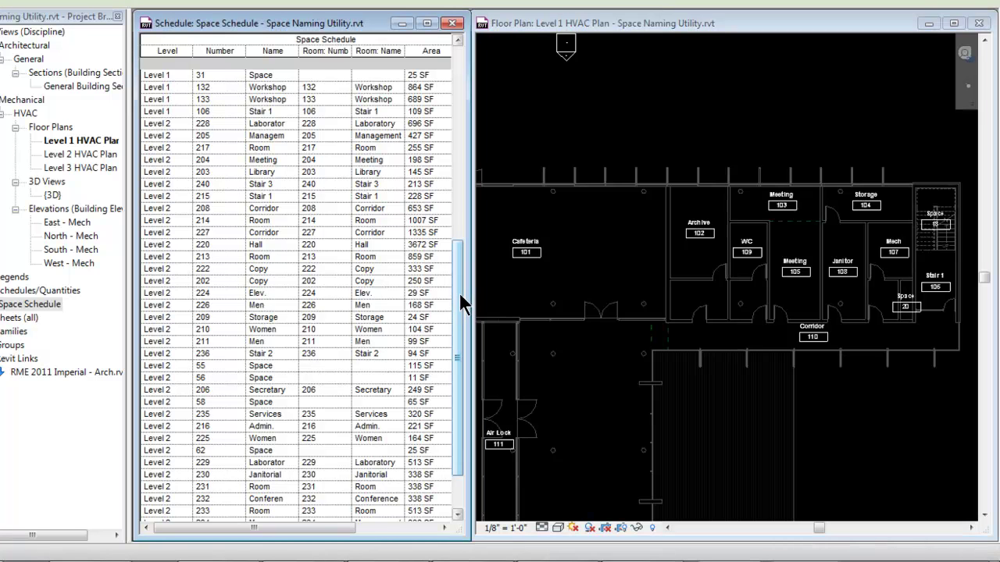
drag(460, 300, 466, 109)
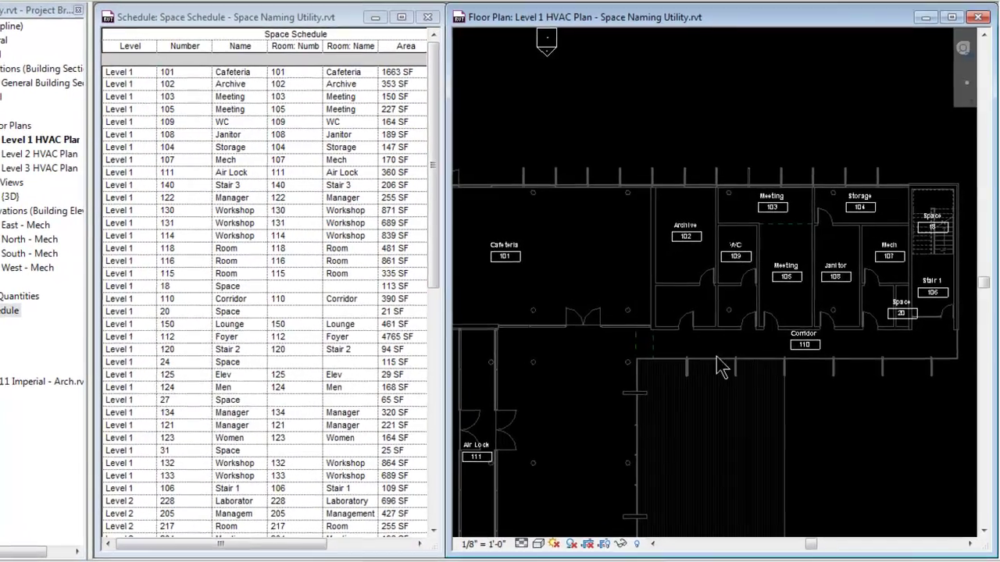
scroll(726, 328, up, 3)
Pan and zoom the Level 1 HVAC plan to inspect tags like Women 123, Foyer 112, Workshop 130
middle_drag(794, 300, 925, 256)
middle_drag(641, 448, 854, 393)
scroll(773, 461, down, 3)
middle_drag(781, 474, 720, 187)
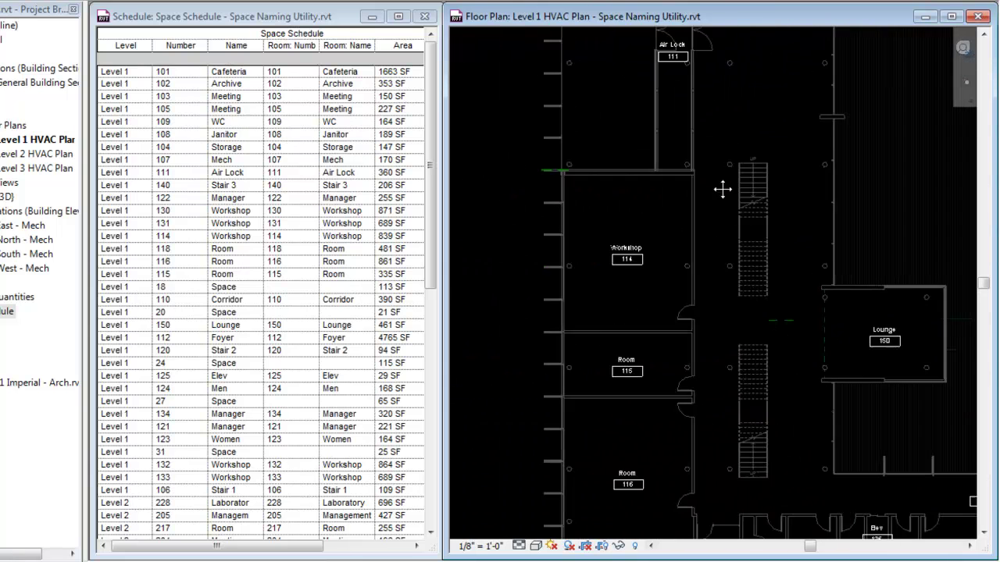
scroll(705, 420, up, 3)
middle_drag(705, 420, 698, 196)
middle_drag(753, 413, 709, 352)
scroll(752, 339, up, 3)
middle_drag(922, 367, 714, 364)
middle_drag(794, 372, 699, 395)
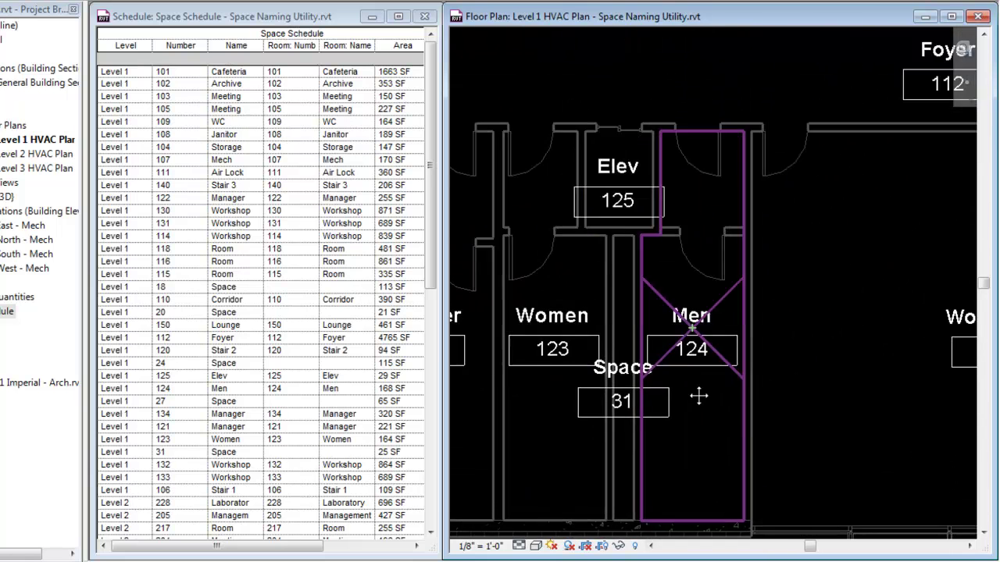
middle_drag(957, 380, 677, 339)
scroll(664, 320, down, 4)
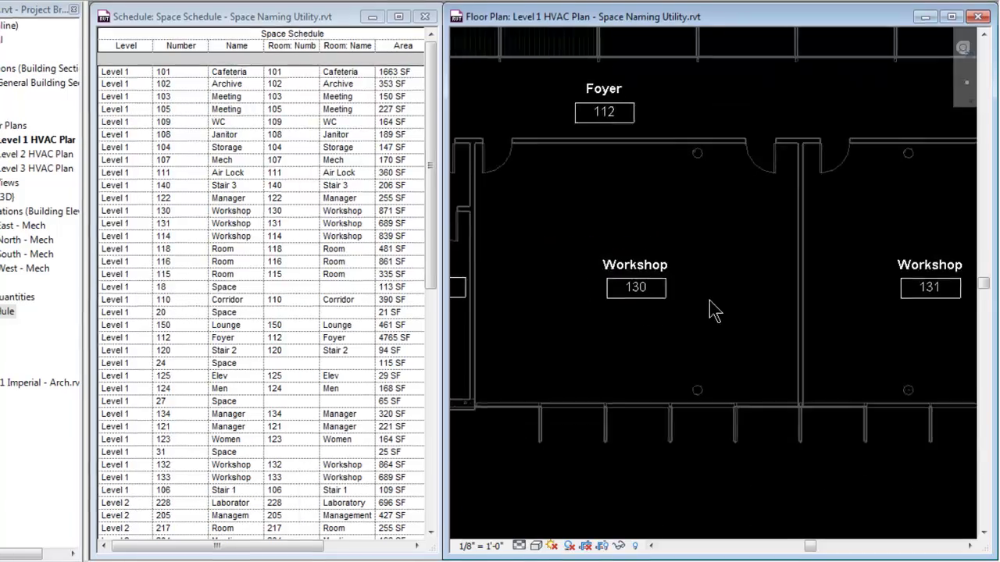